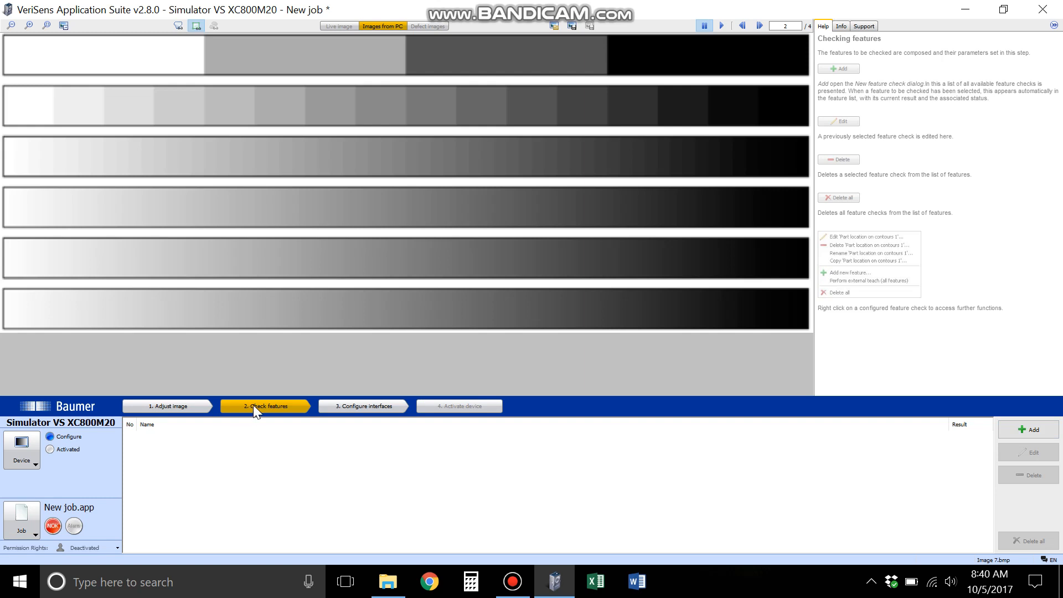
Add a Brightness feature check from the feature comparison group and place its measuring area near the light end of the fourth strip
click(1051, 436)
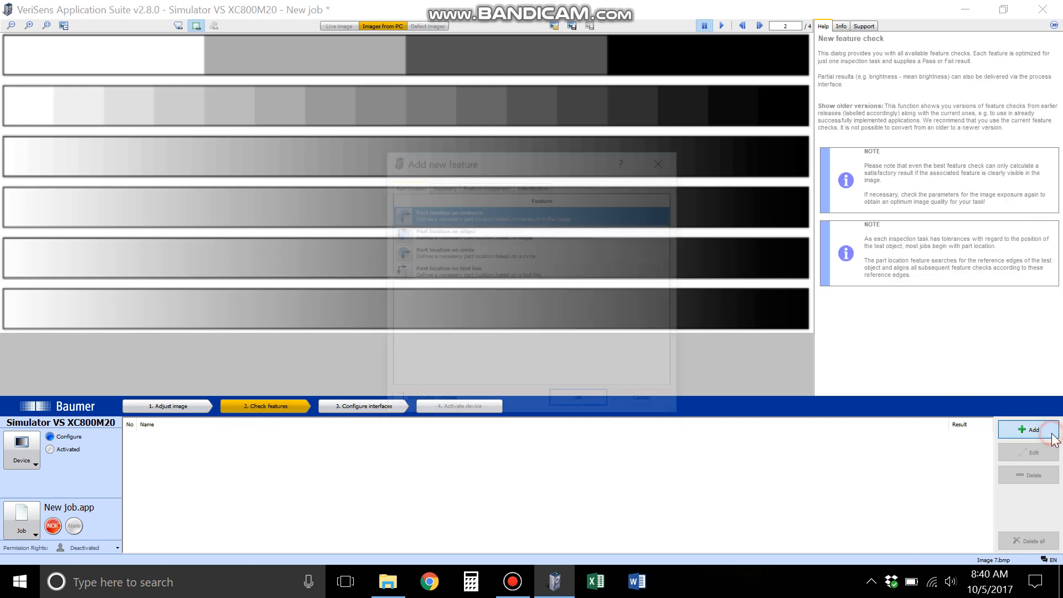
click(498, 185)
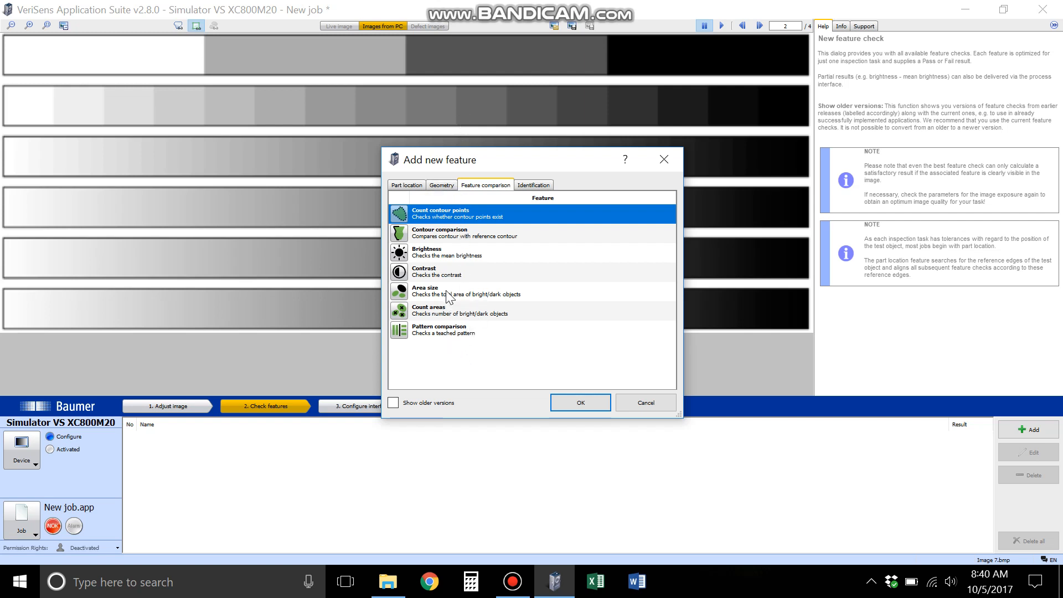
double_click(429, 253)
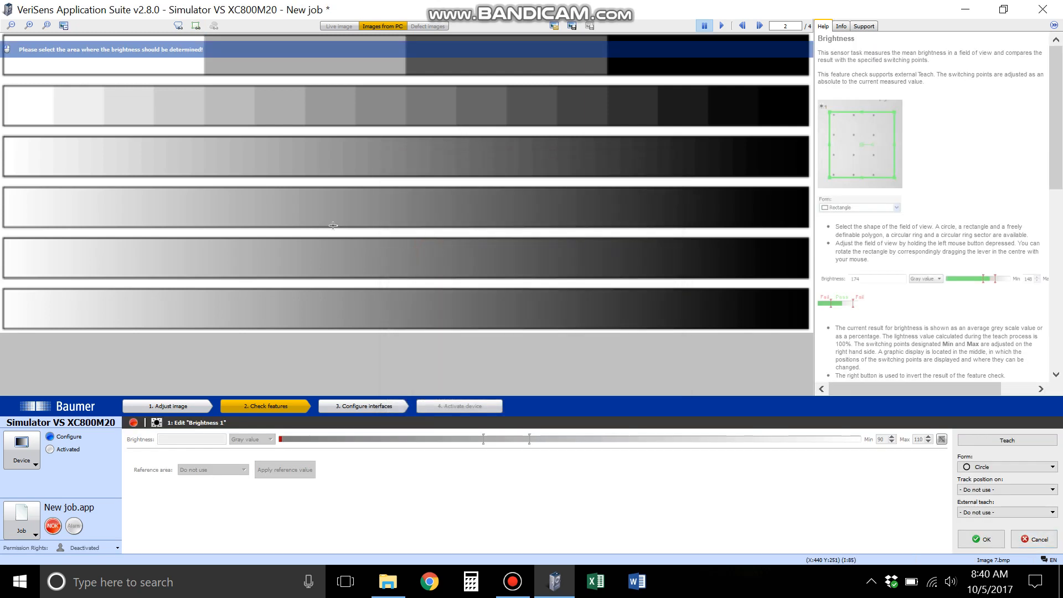
click(138, 209)
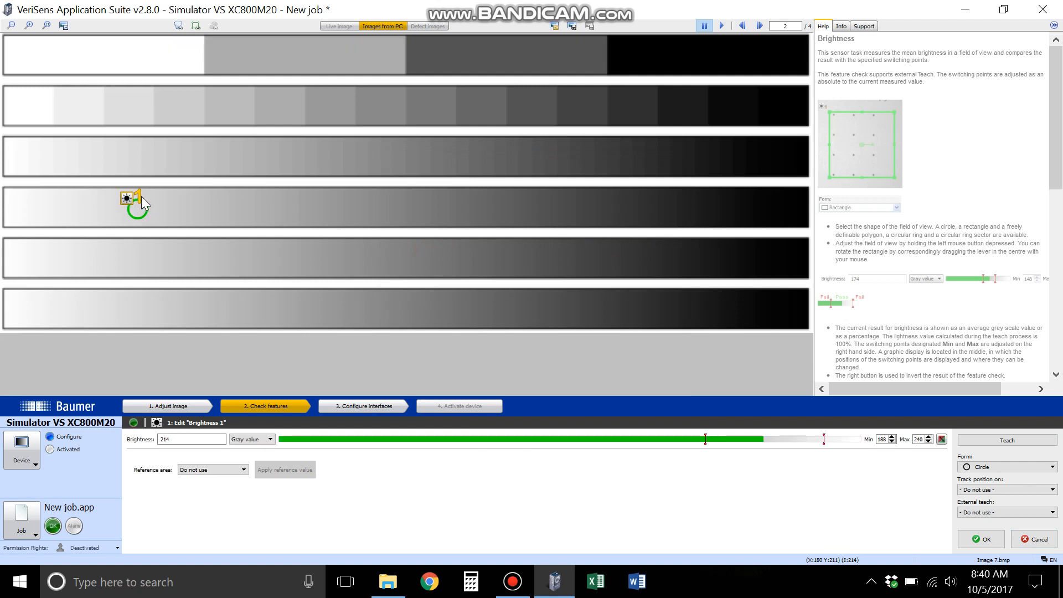
Change the measuring area to a rectangle on the top strip's white block and teach its brightness
click(993, 467)
click(989, 489)
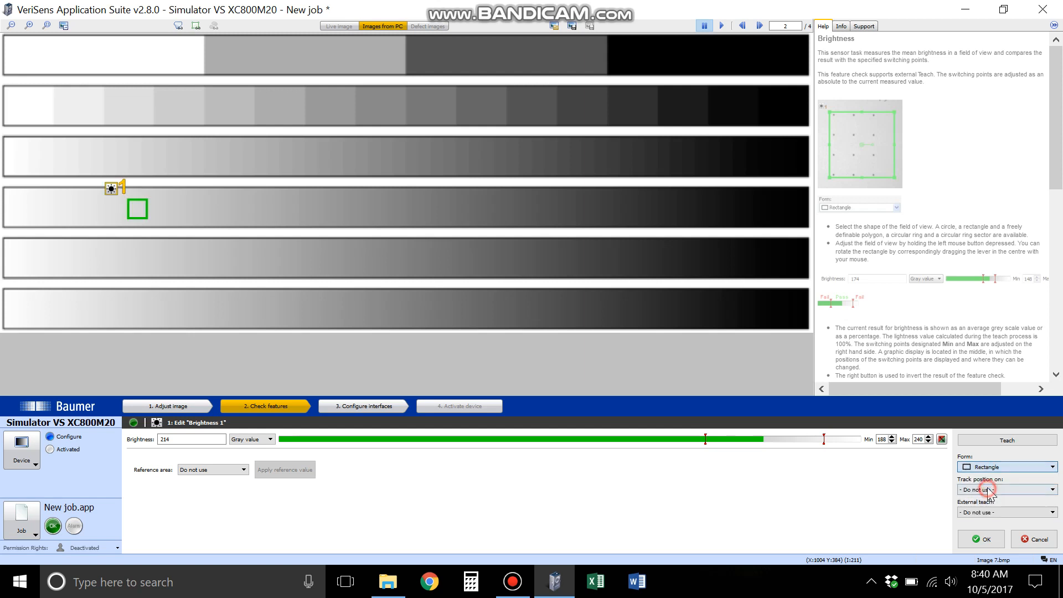
drag(139, 209, 130, 42)
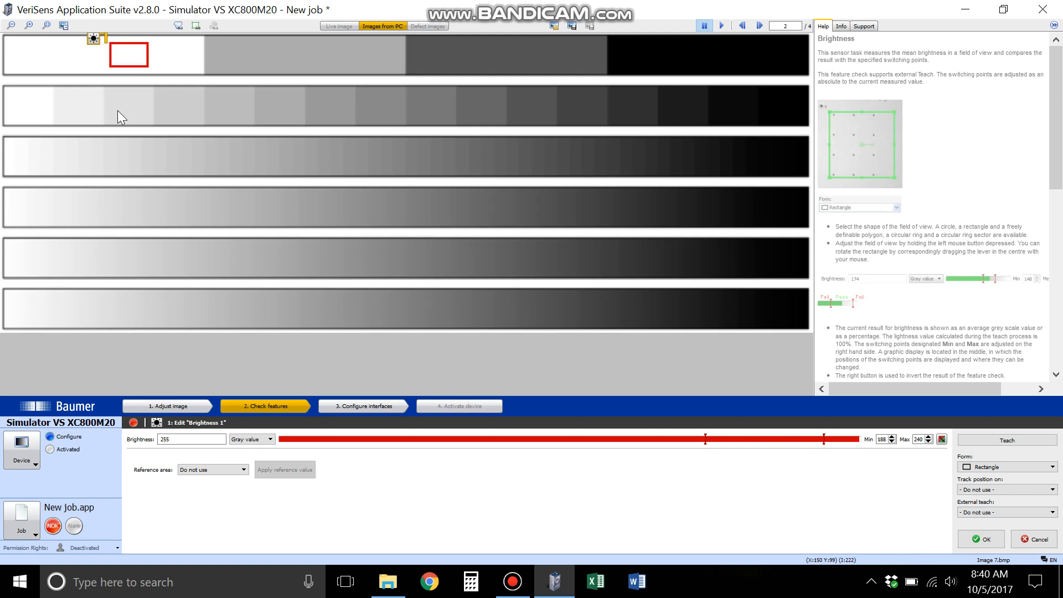
click(998, 443)
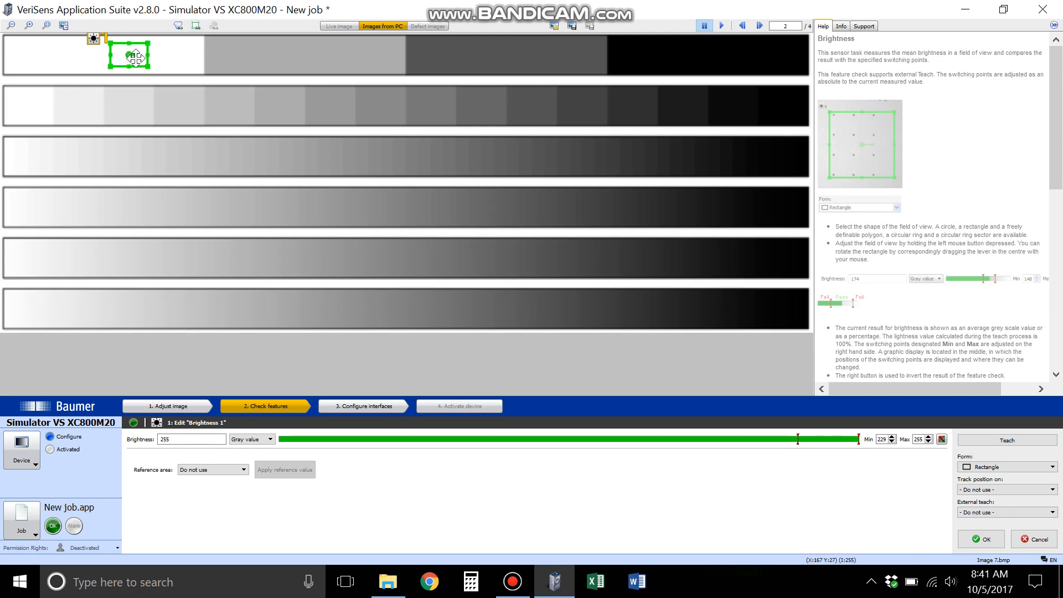
Compare the brightness of the top strip's light grey and black blocks, returning the measuring area to the white block
drag(135, 56, 274, 59)
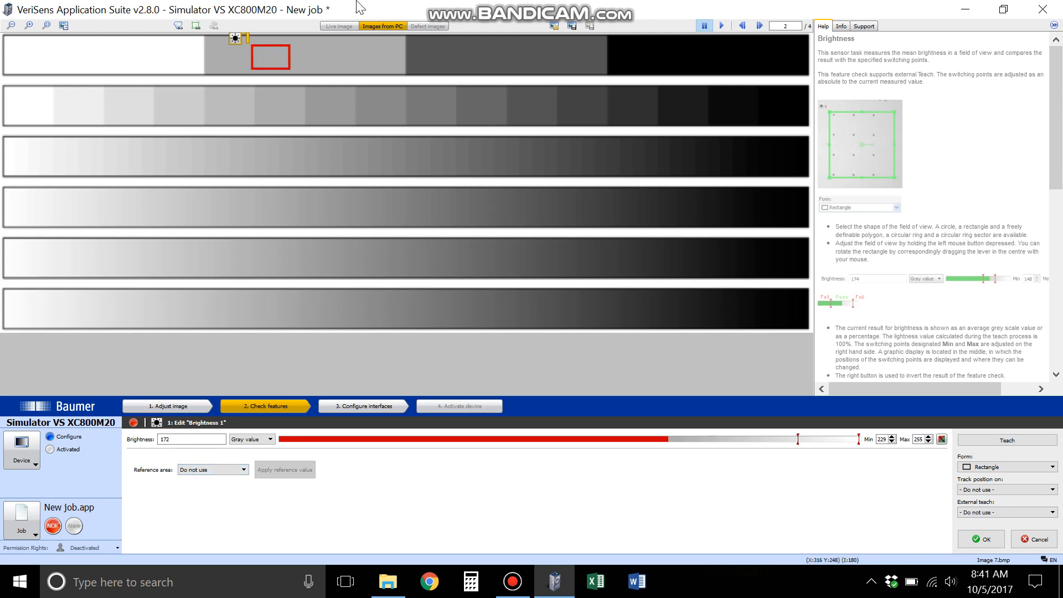
drag(273, 52, 694, 52)
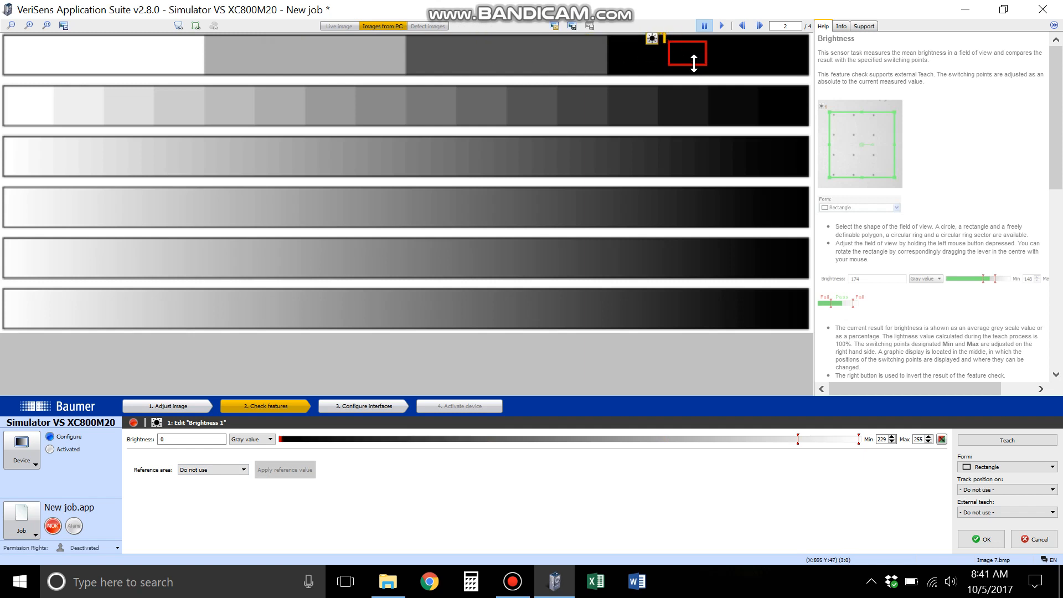
drag(692, 57, 152, 60)
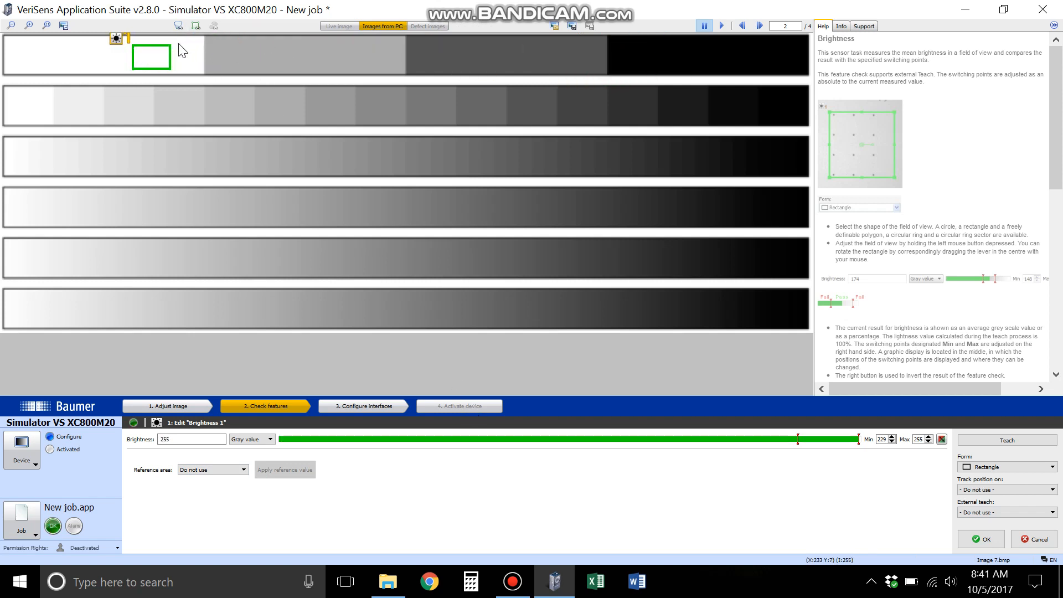
Check the mean brightness with the measuring area straddling the border between the top strip's white and light grey blocks
drag(161, 57, 211, 52)
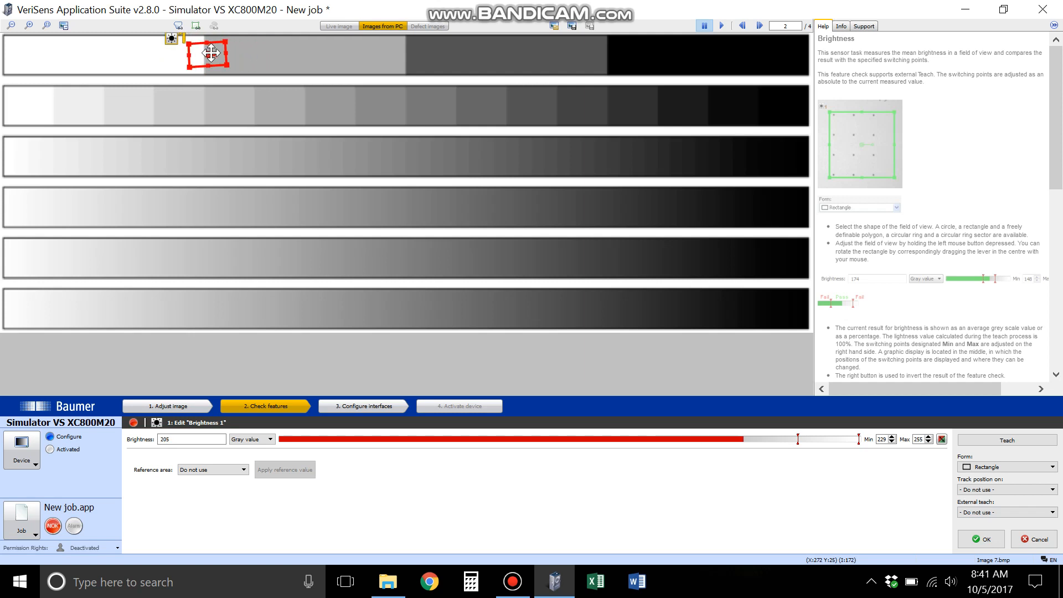
drag(211, 53, 208, 53)
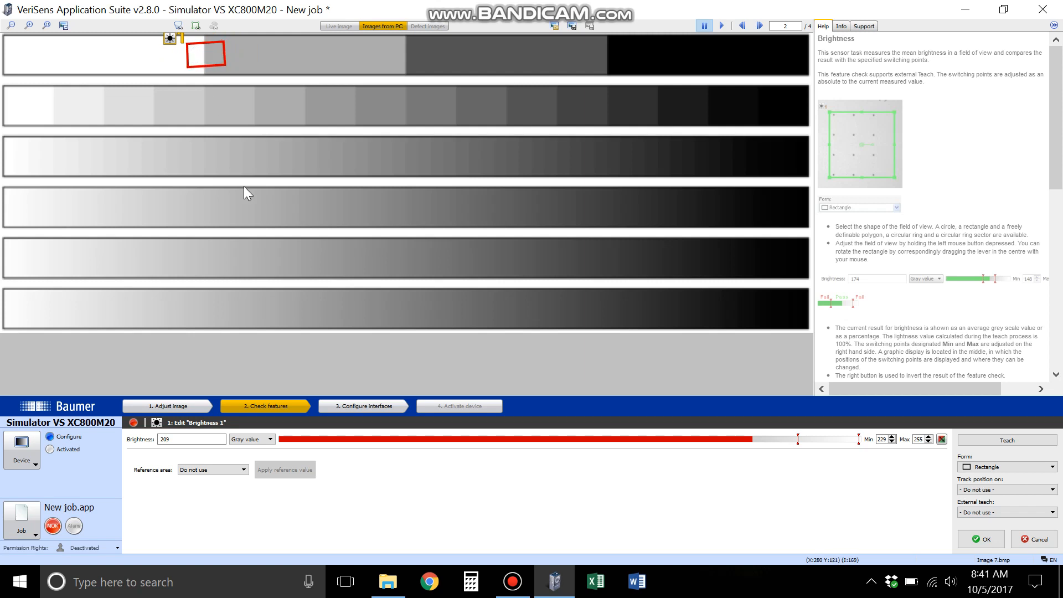
drag(207, 56, 198, 58)
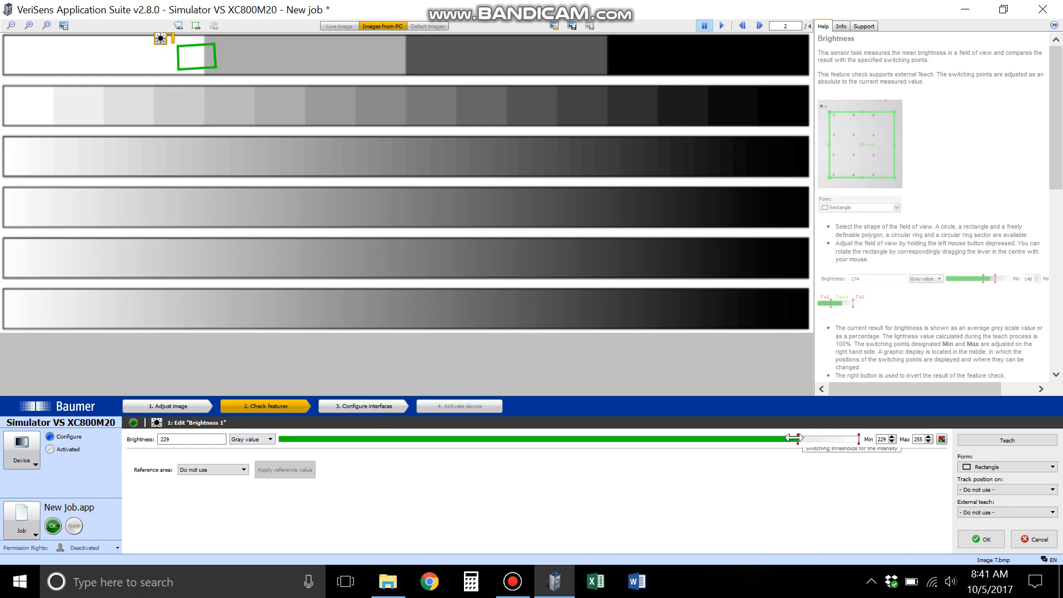
Adjust the brightness switching thresholds to a minimum of 214 and a maximum of 245
drag(794, 438, 743, 439)
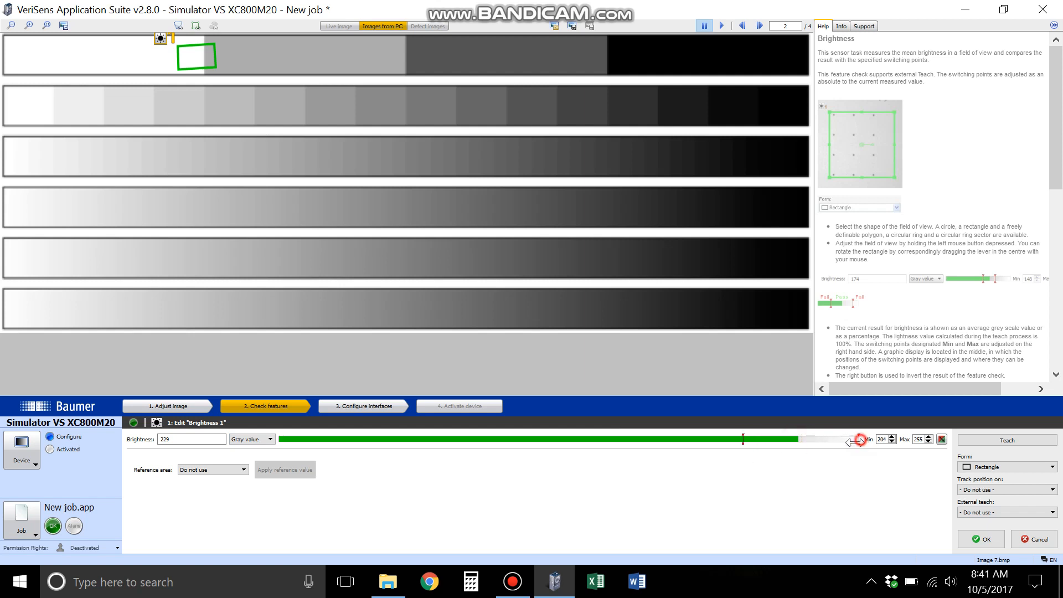
drag(860, 440, 831, 444)
mouse_move(742, 438)
mouse_down()
mouse_move(831, 441)
mouse_move(767, 439)
mouse_up()
Widen the measuring area, stretch it down across several strips, and move it toward the middle of the gradients
drag(177, 56, 168, 56)
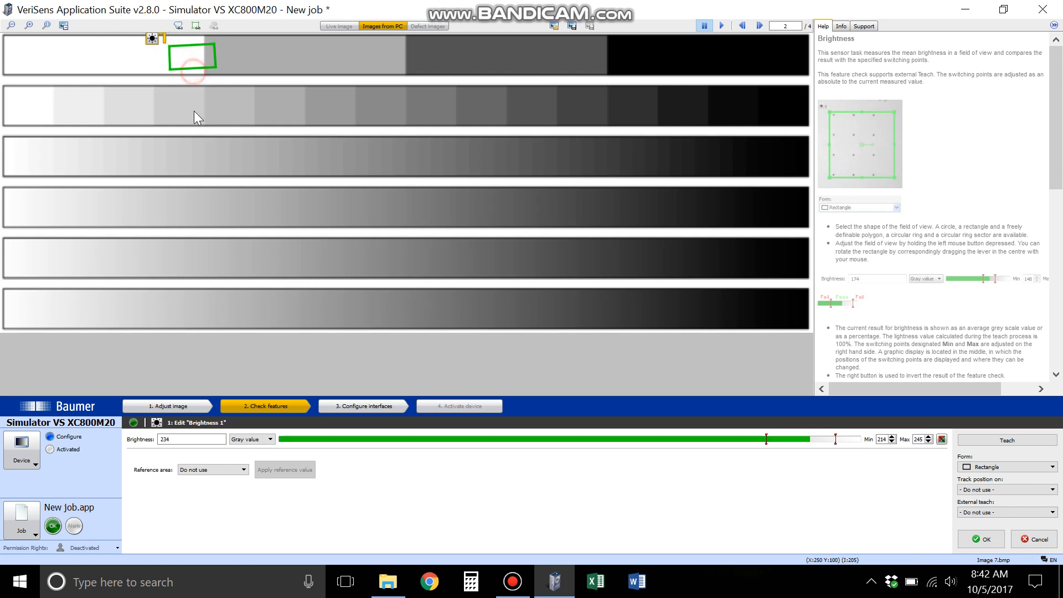
drag(191, 69, 202, 218)
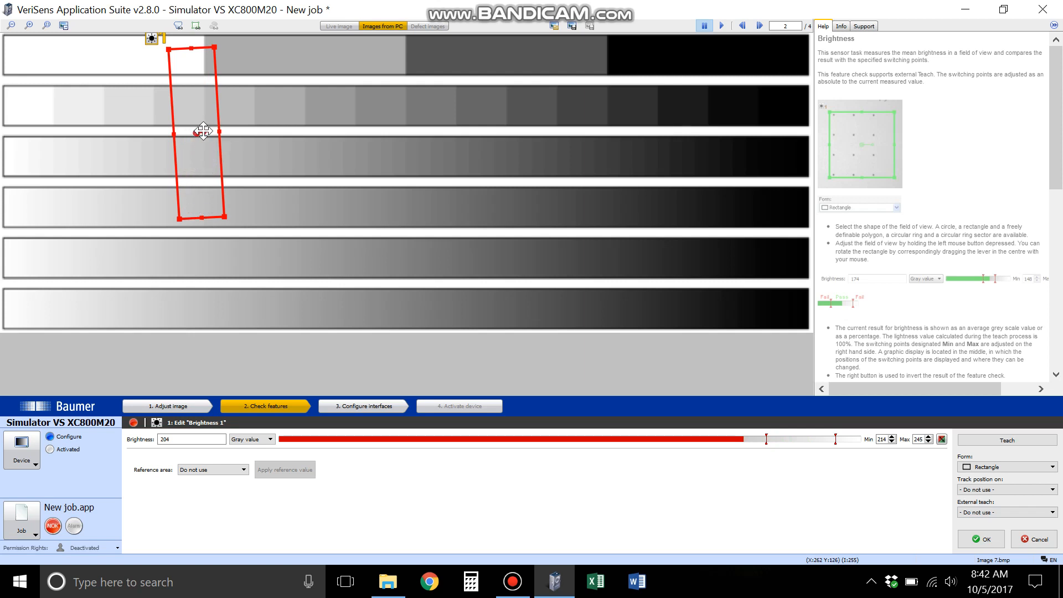
mouse_move(206, 132)
mouse_down()
mouse_move(205, 141)
mouse_move(315, 135)
mouse_move(211, 123)
mouse_up()
click(206, 157)
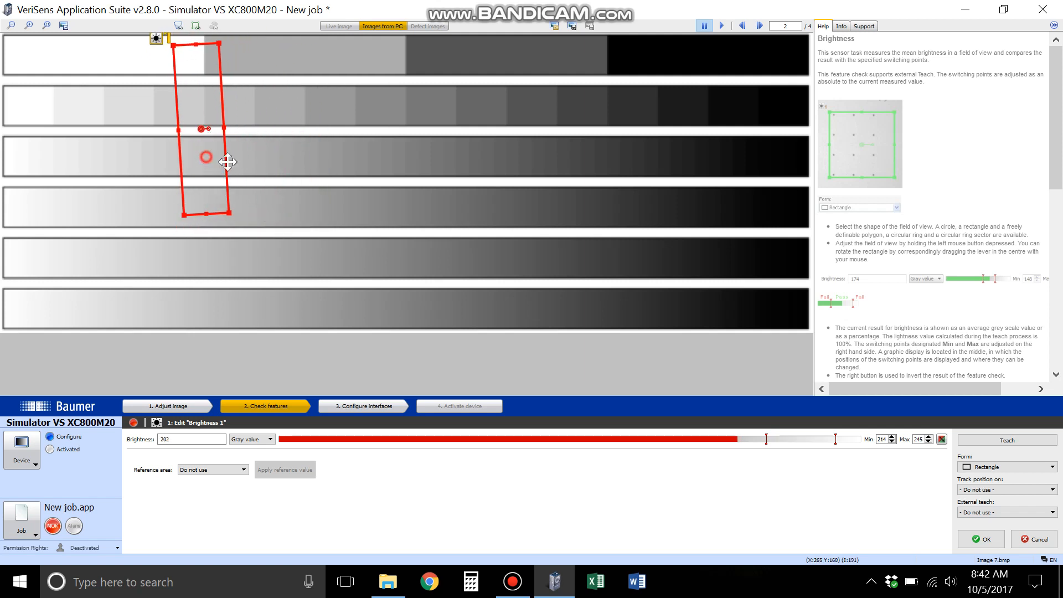
drag(227, 161, 367, 207)
Examine the position tracking options and the brightness reading with the tall area moved back over the top strip's white and grey border
click(1005, 493)
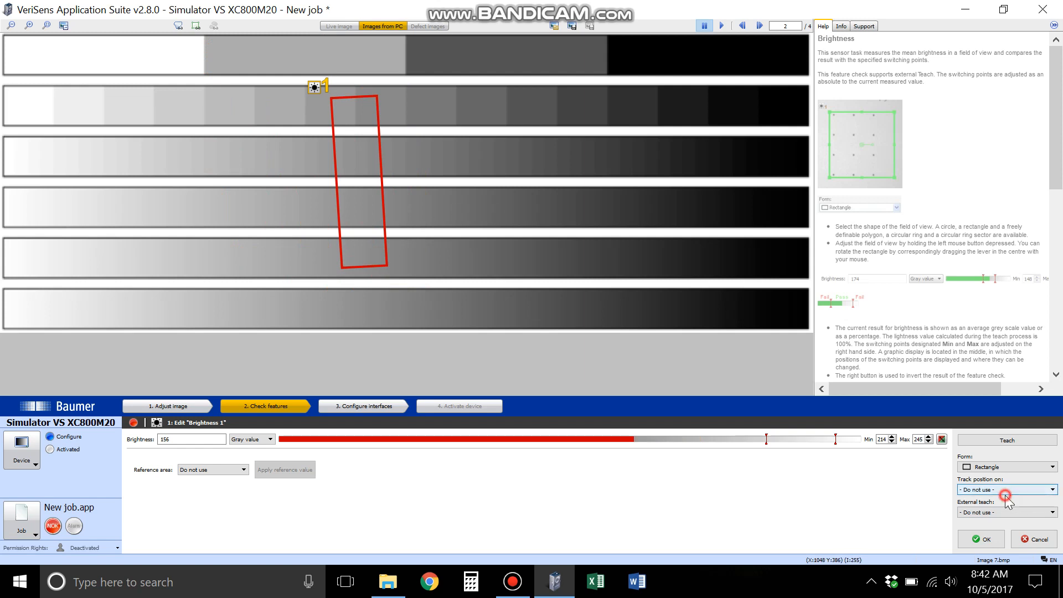
click(1005, 494)
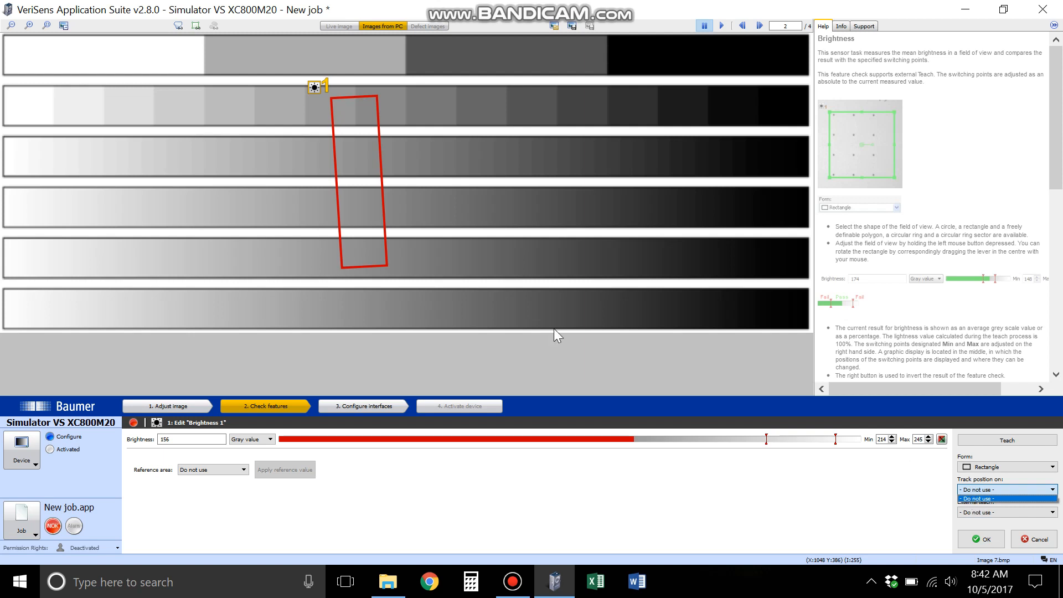
drag(350, 206, 351, 209)
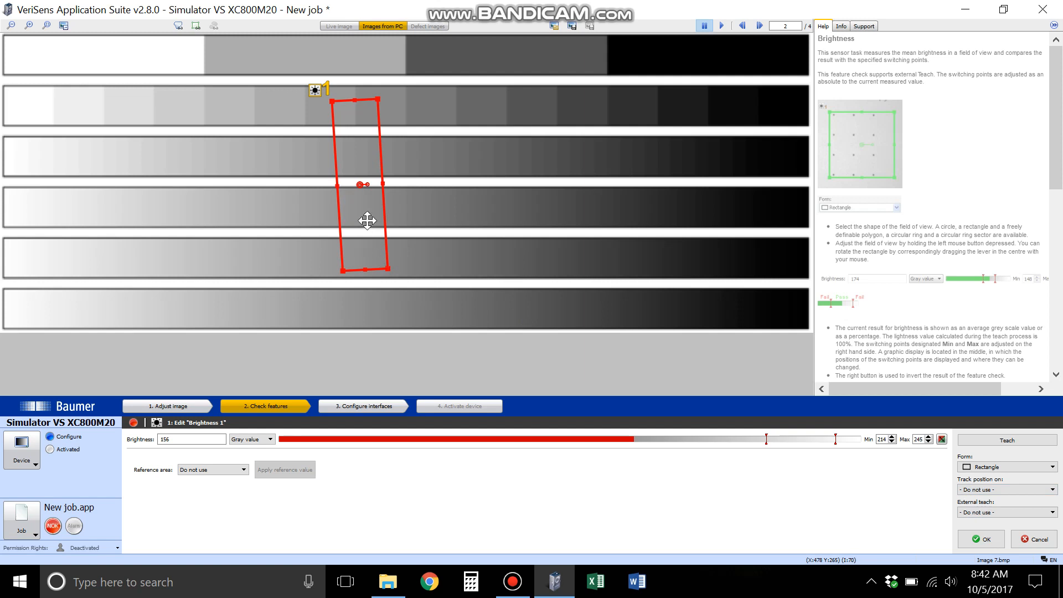
drag(367, 221, 213, 164)
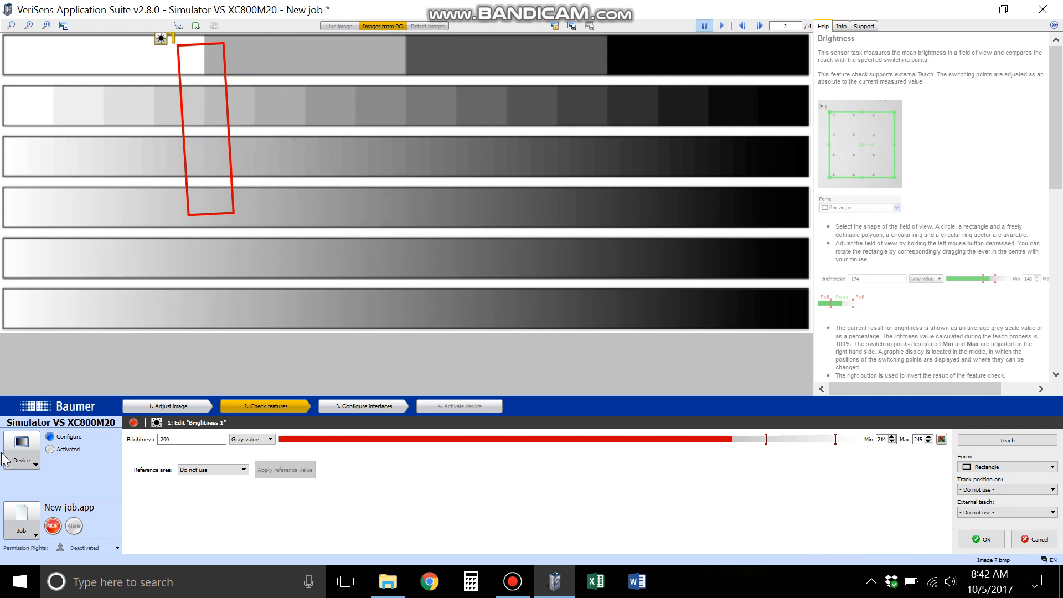
Switch the brightness unit from gray value to %
click(245, 440)
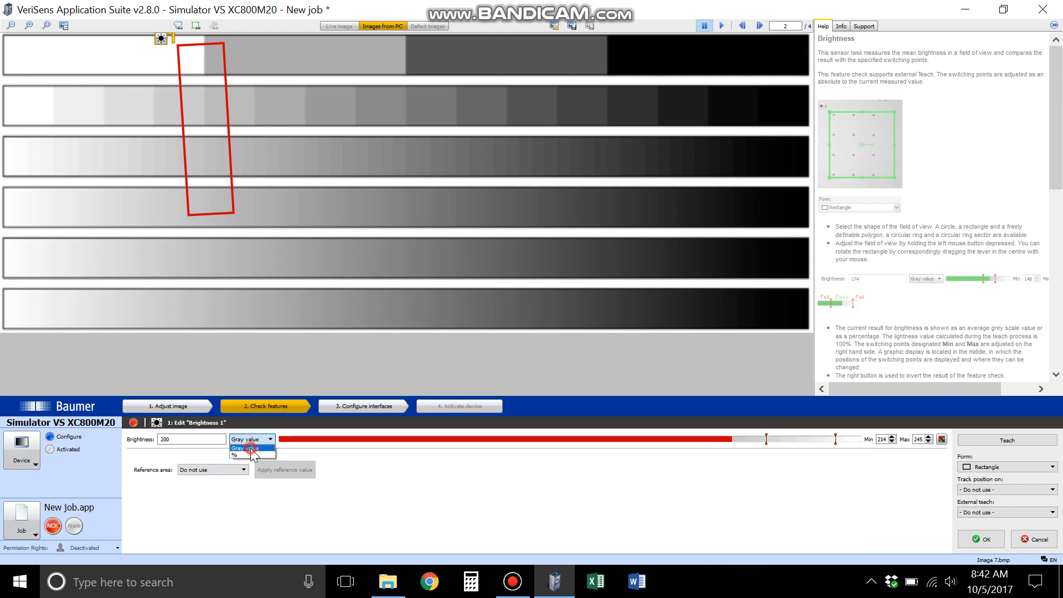
click(252, 449)
click(250, 439)
click(248, 454)
Shrink the measuring area to fit inside the top strip's white block and teach its brightness as the percentage reference
drag(229, 142, 235, 180)
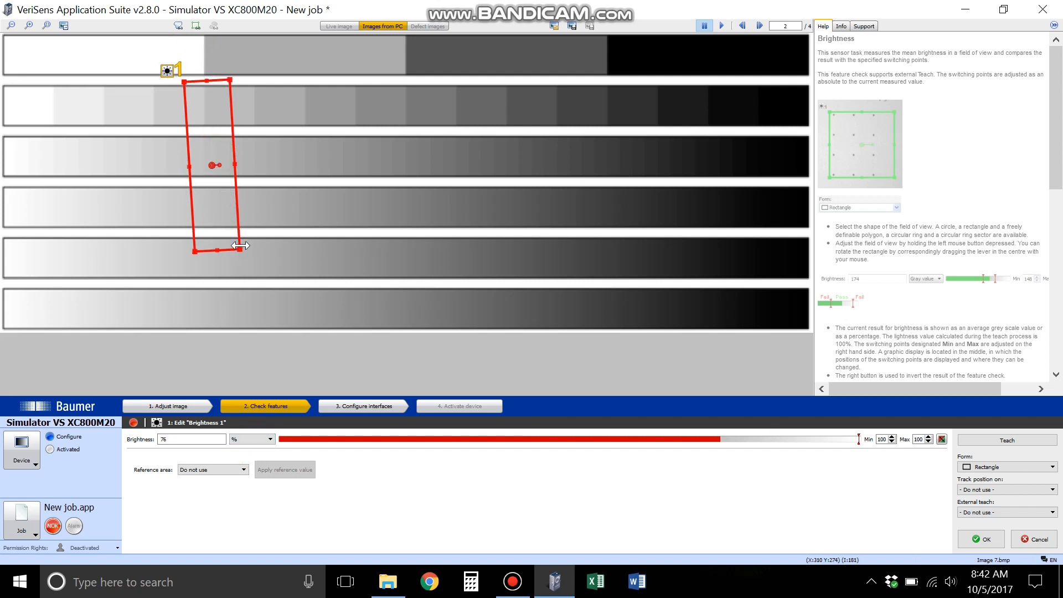
drag(239, 249, 167, 70)
click(1036, 440)
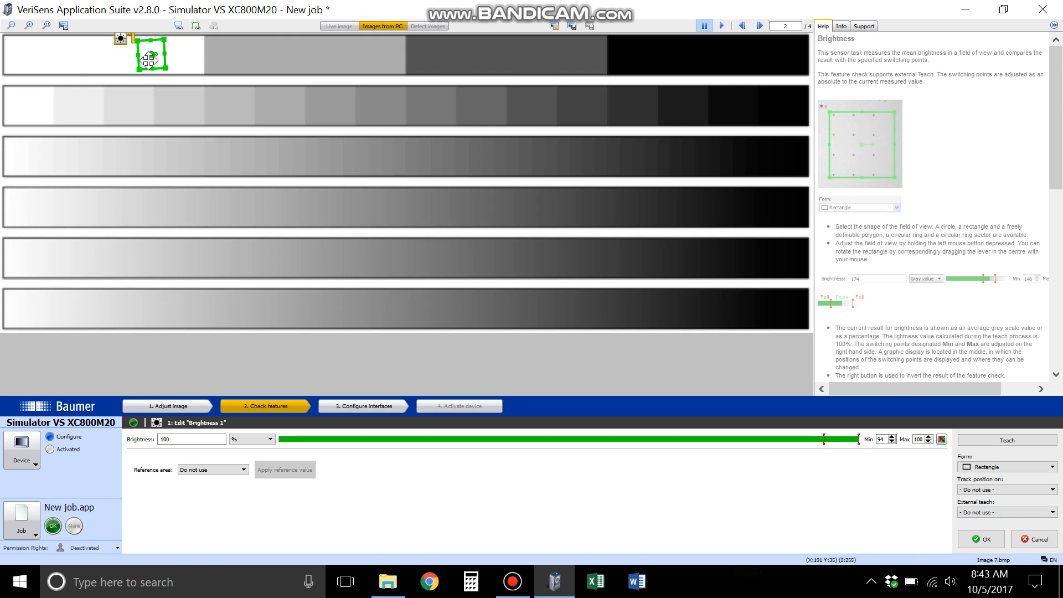
Teach the percentage reference on the top strip's dark grey block, and return the measuring area to the white block
drag(148, 60, 491, 54)
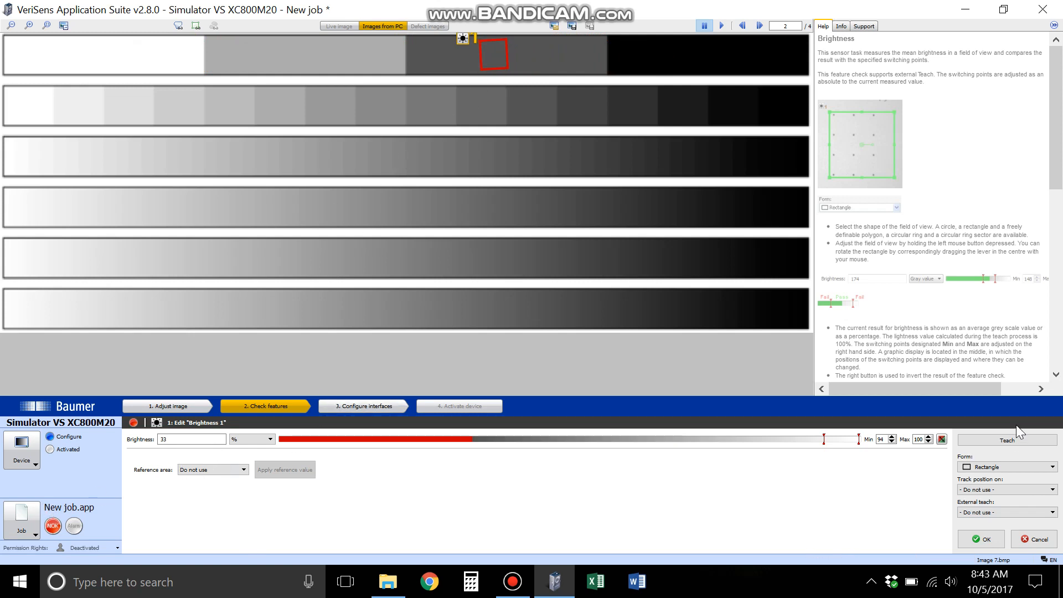
click(1017, 440)
drag(494, 55, 153, 54)
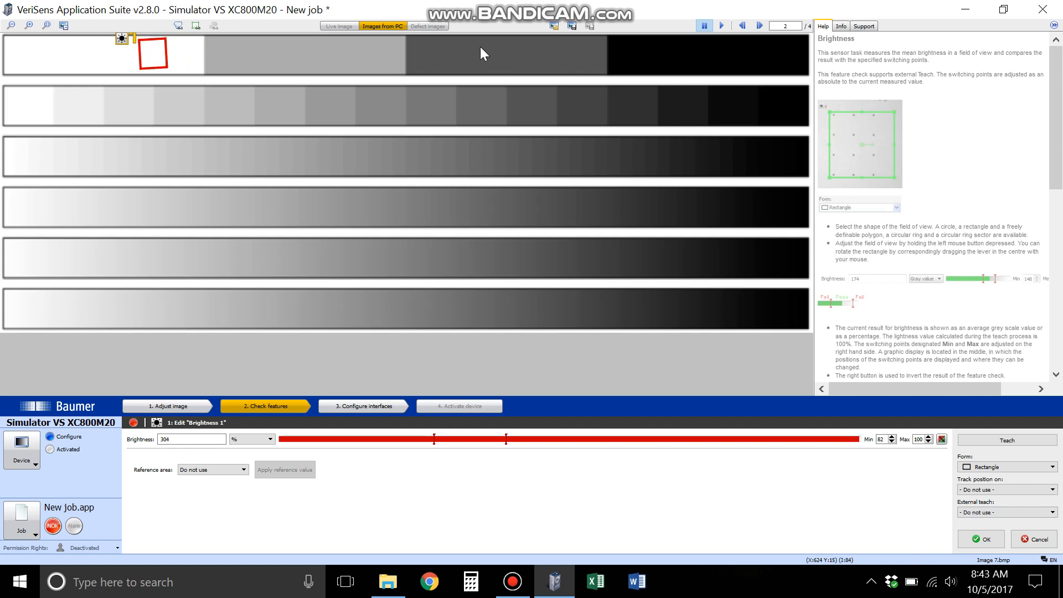
Set the brightness unit to Gray value and place a "Use, don't carry area" reference area at the fifth strip's light end
click(260, 439)
click(244, 449)
click(223, 475)
click(211, 468)
click(207, 485)
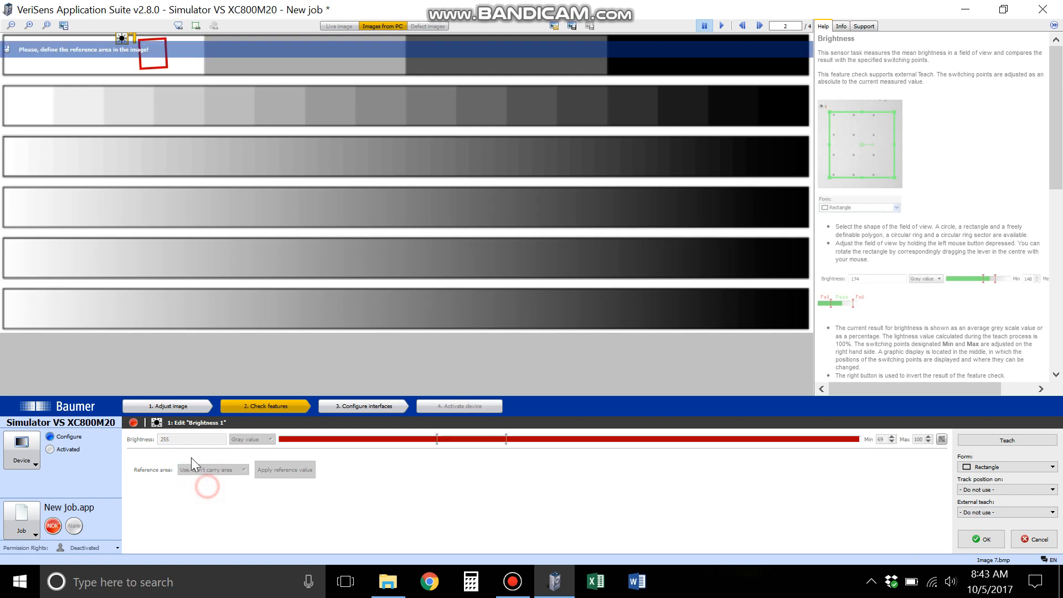
click(27, 260)
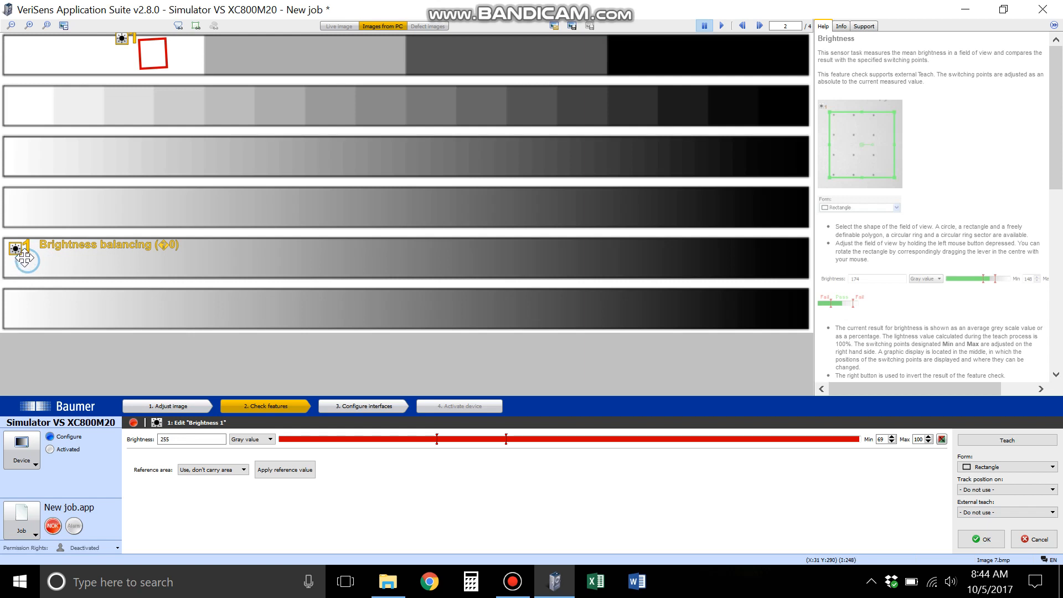
drag(29, 259, 29, 262)
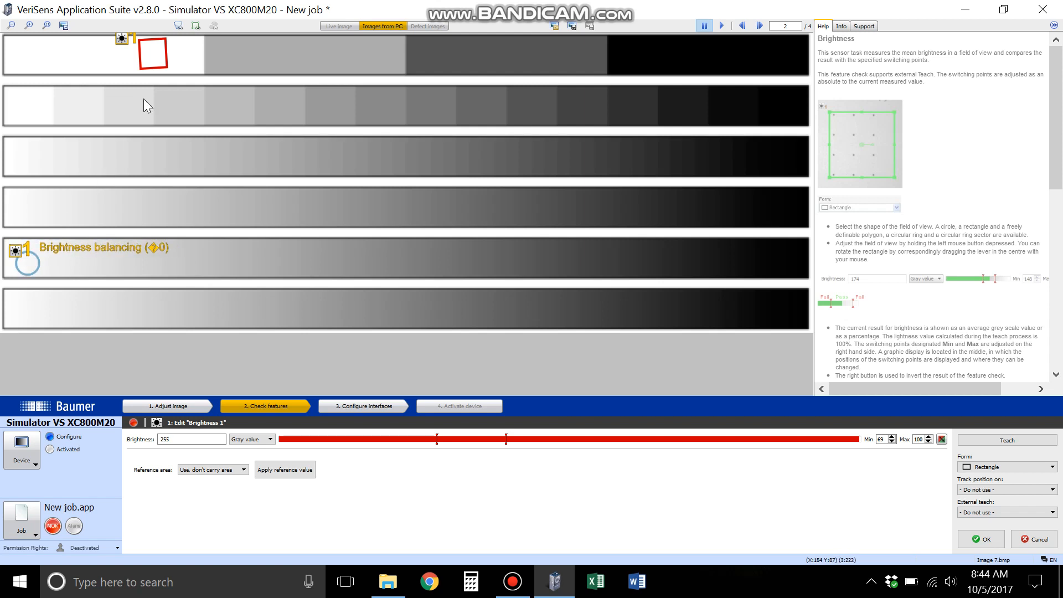
Test brightness balancing by moving the reference area to the fifth strip's far light end and back to a slightly darker spot
click(153, 54)
click(152, 81)
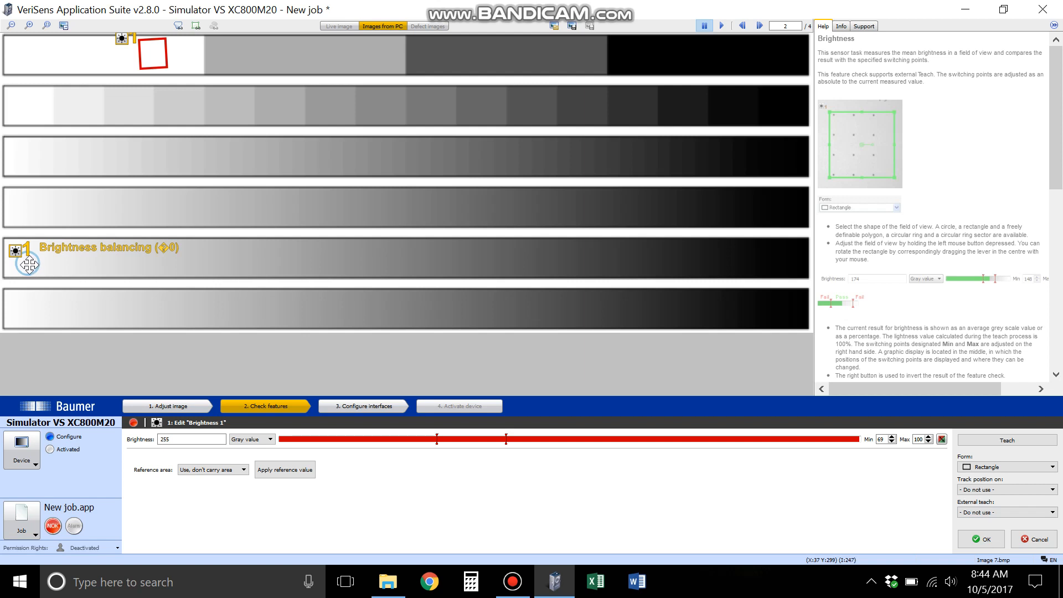
drag(29, 265, 18, 259)
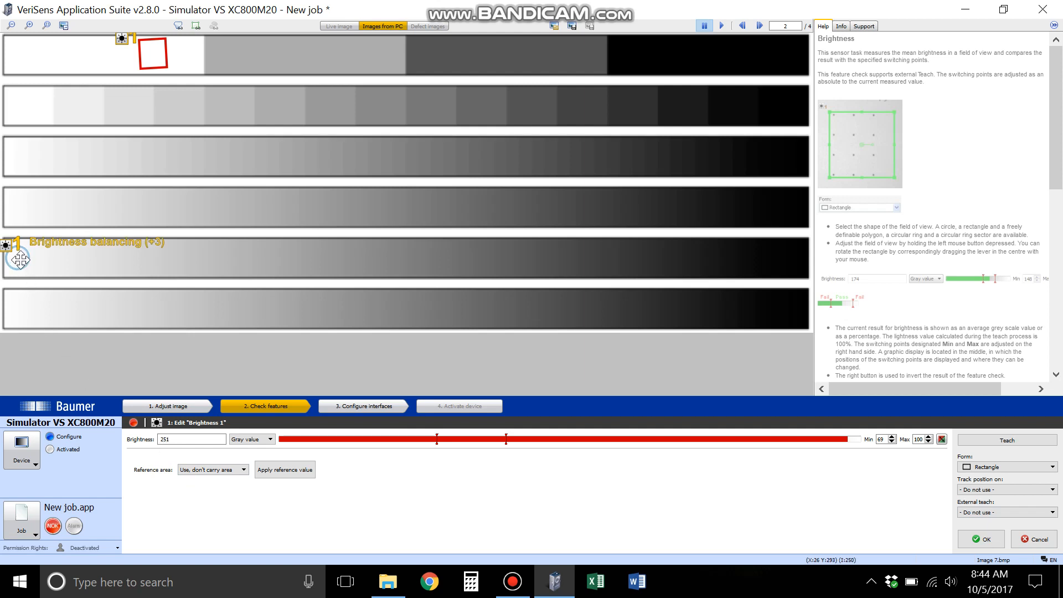
drag(19, 256, 71, 255)
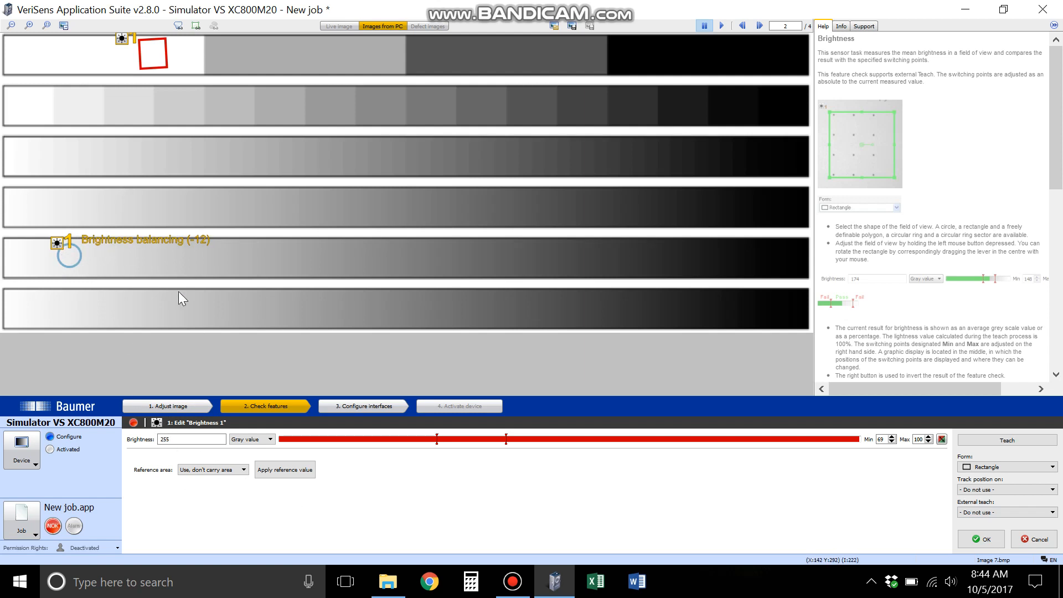
click(508, 588)
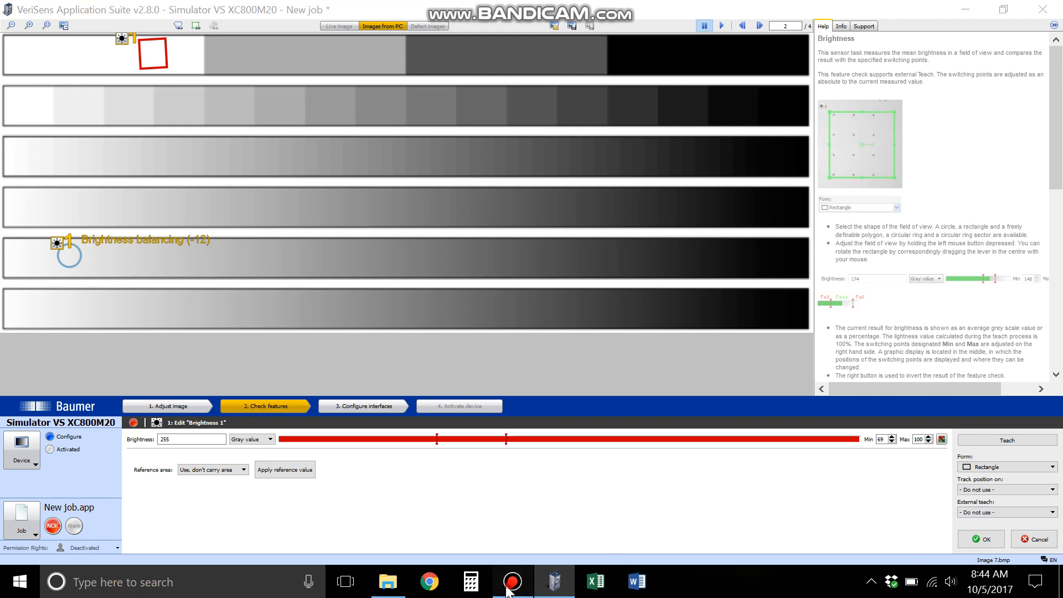